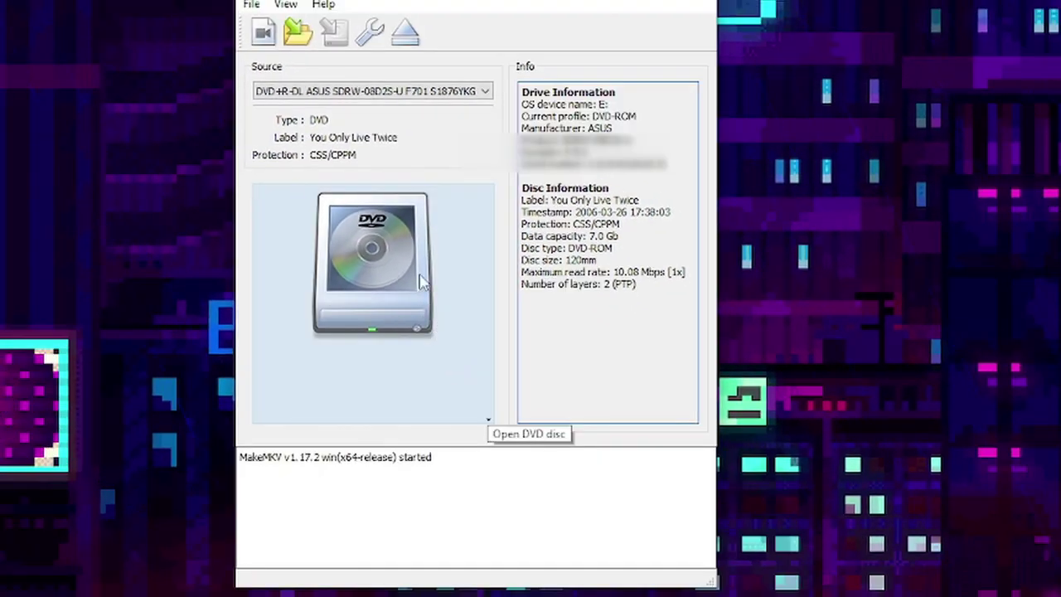
Open the You Only Live Twice DVD in MakeMKV to list its 32-chapter, 6.3 GB title.
left_click(300, 280)
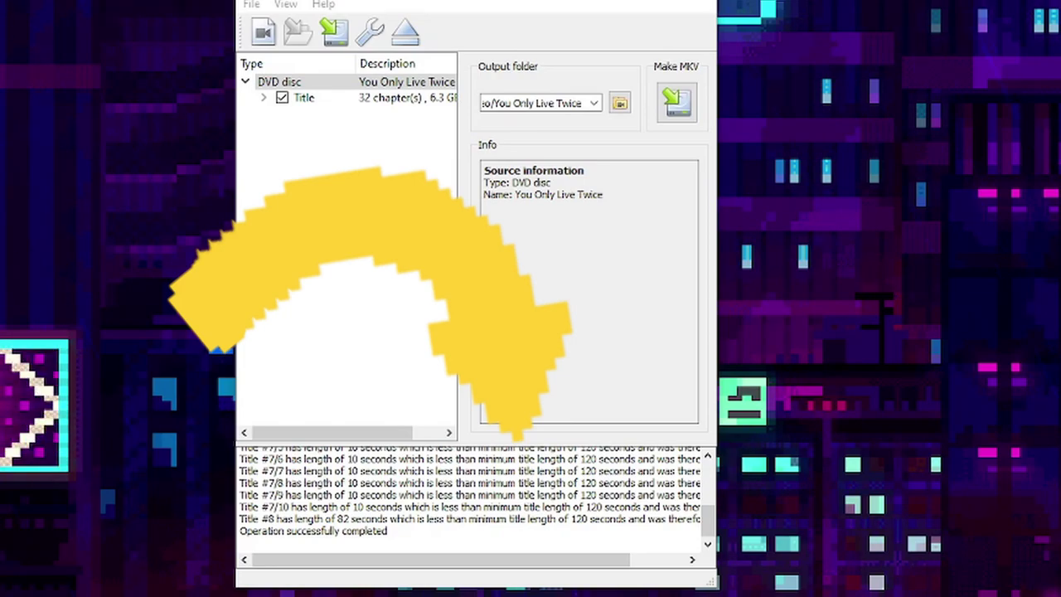
Save the title as an MKV into D:/Video/You Only Live Twice, creating the missing folder.
left_click(336, 33)
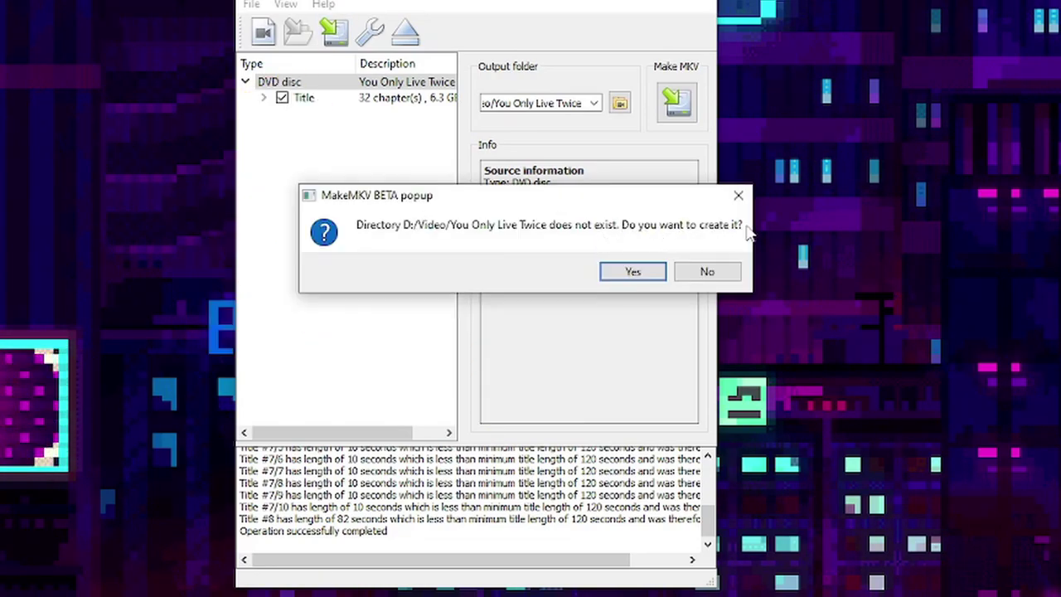
left_click(633, 272)
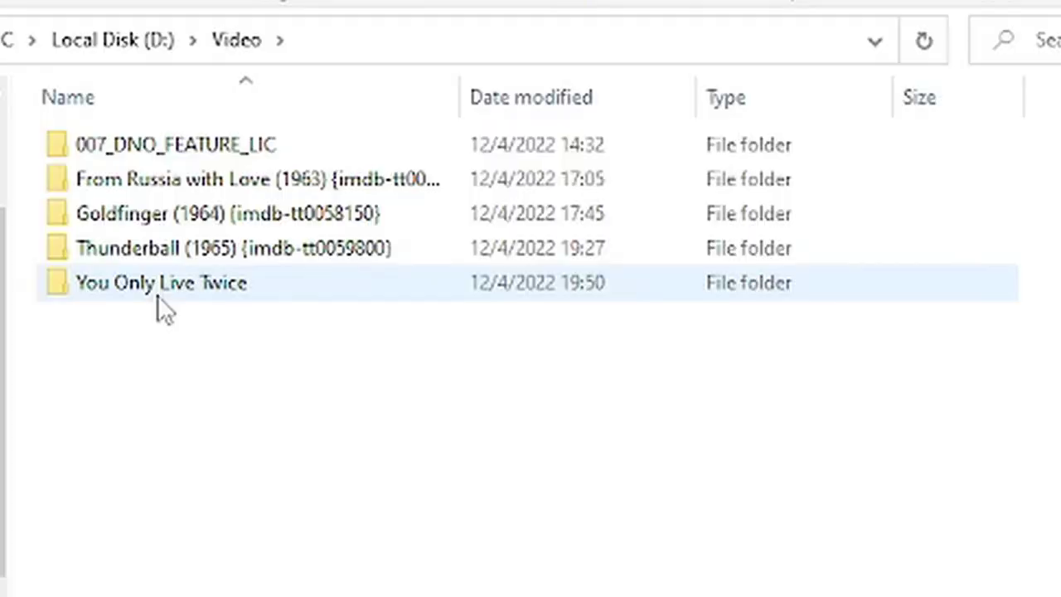
double_click(158, 295)
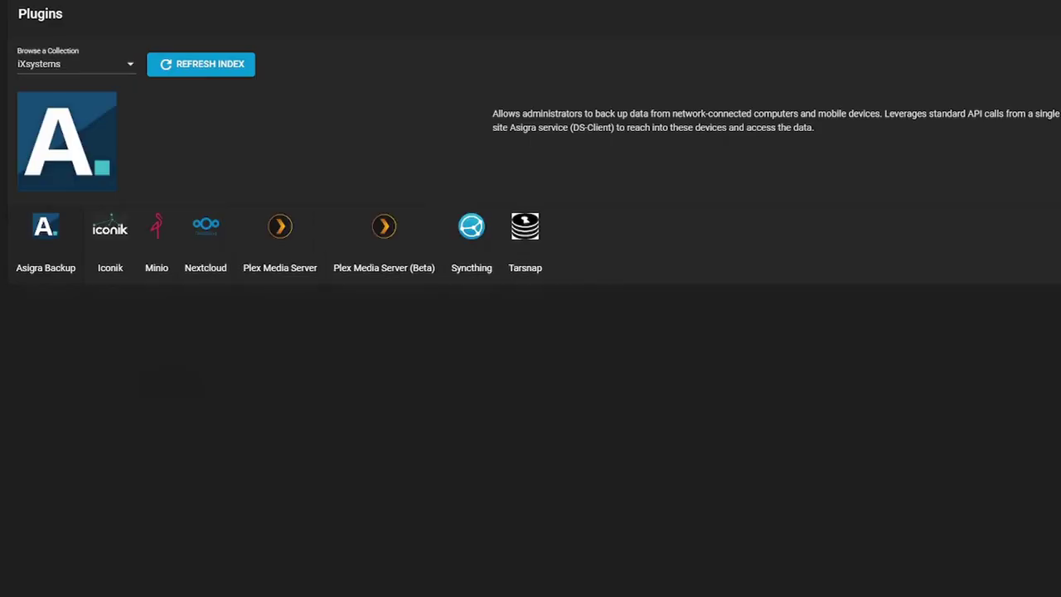
Start installing the Plex Media Server plugin and select its default name to rename it to plex.
left_click(287, 246)
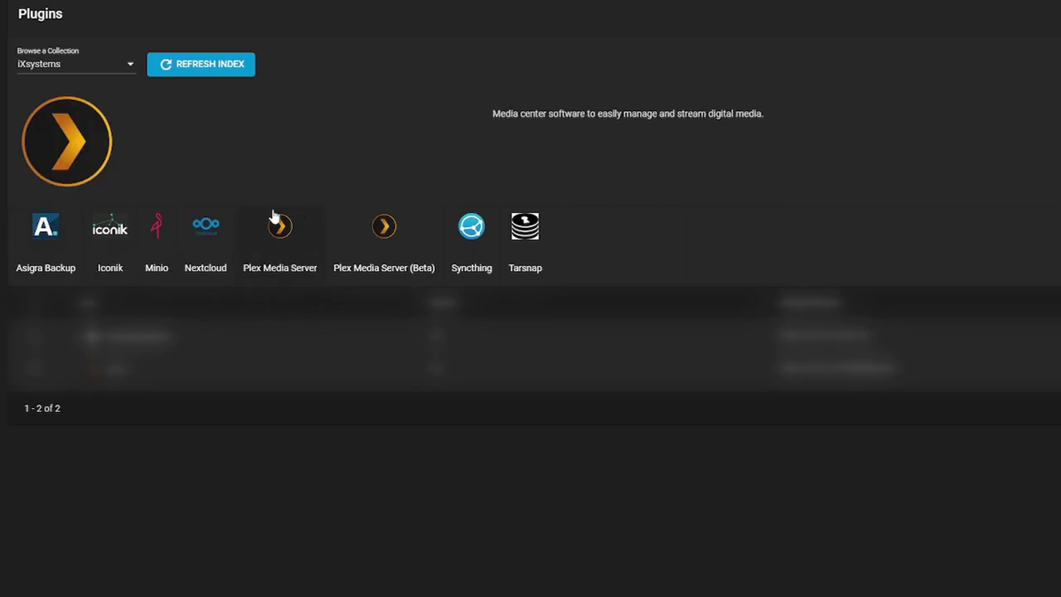
left_click(912, 180)
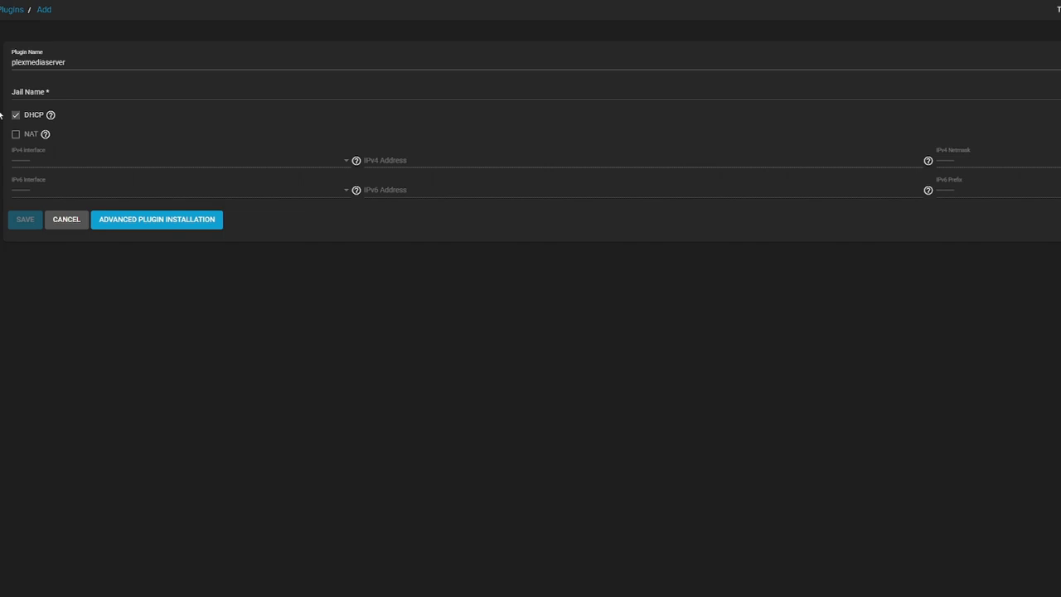
double_click(65, 62)
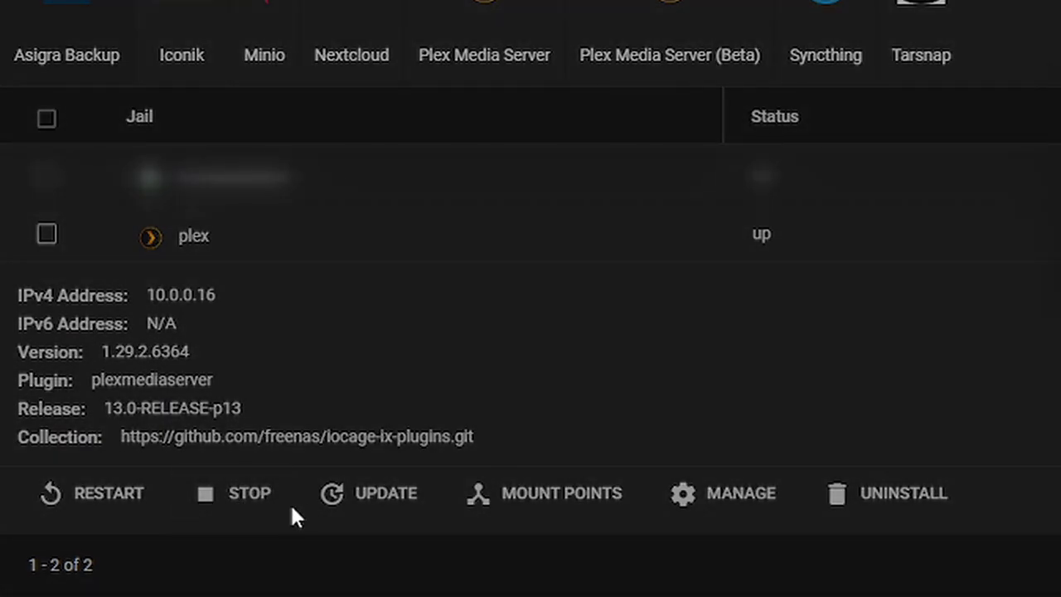
In the dataset's permissions, add Write for Group and Other alongside Read and Execute.
left_click(171, 221)
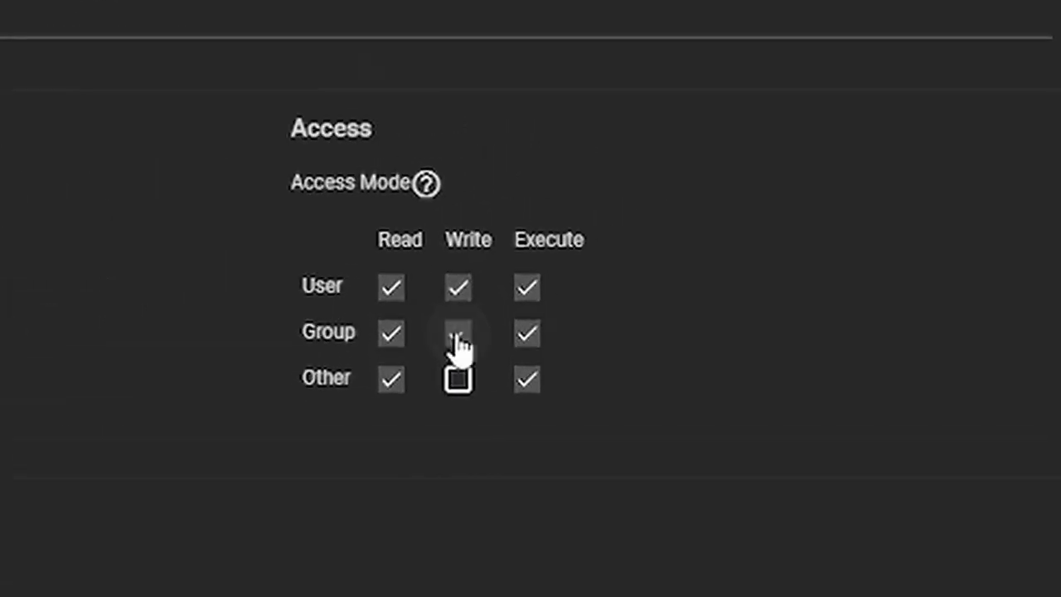
left_click(677, 190)
left_click(677, 211)
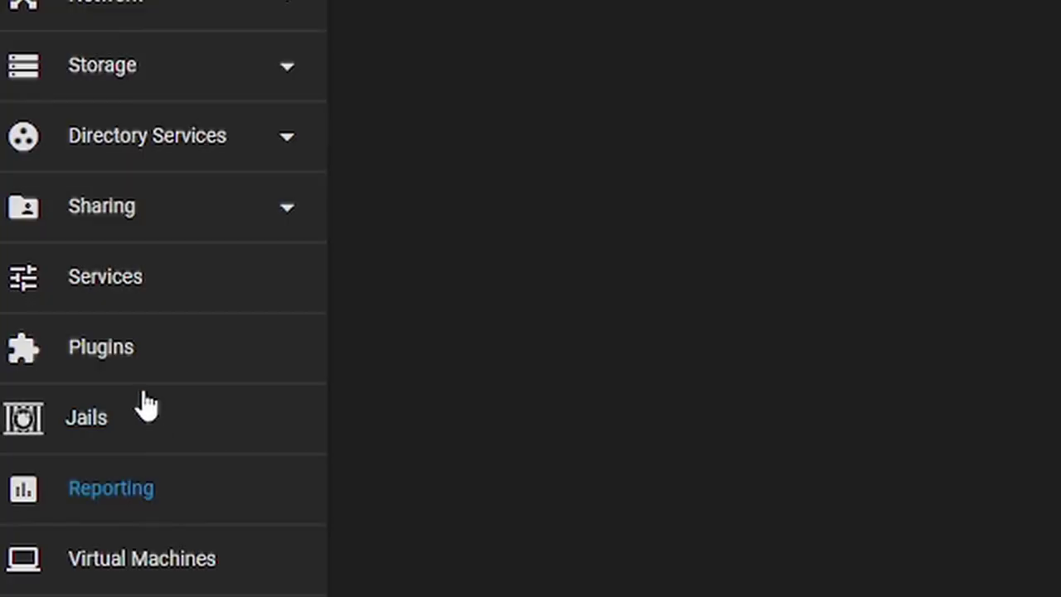
Add a mount point to the plex jail with the media folder as its destination.
left_click(265, 369)
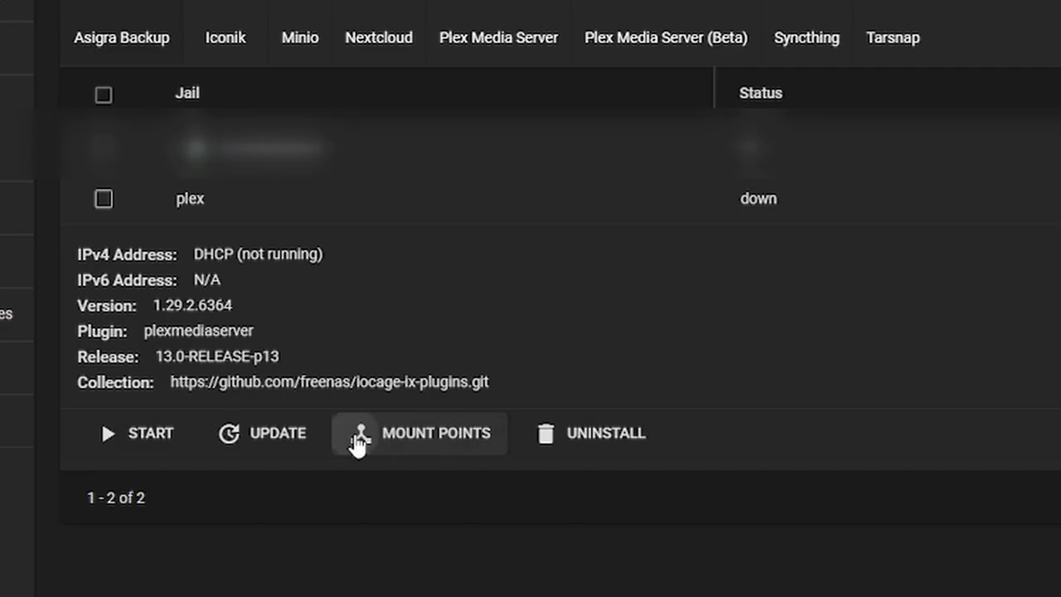
left_click(351, 440)
left_click(943, 155)
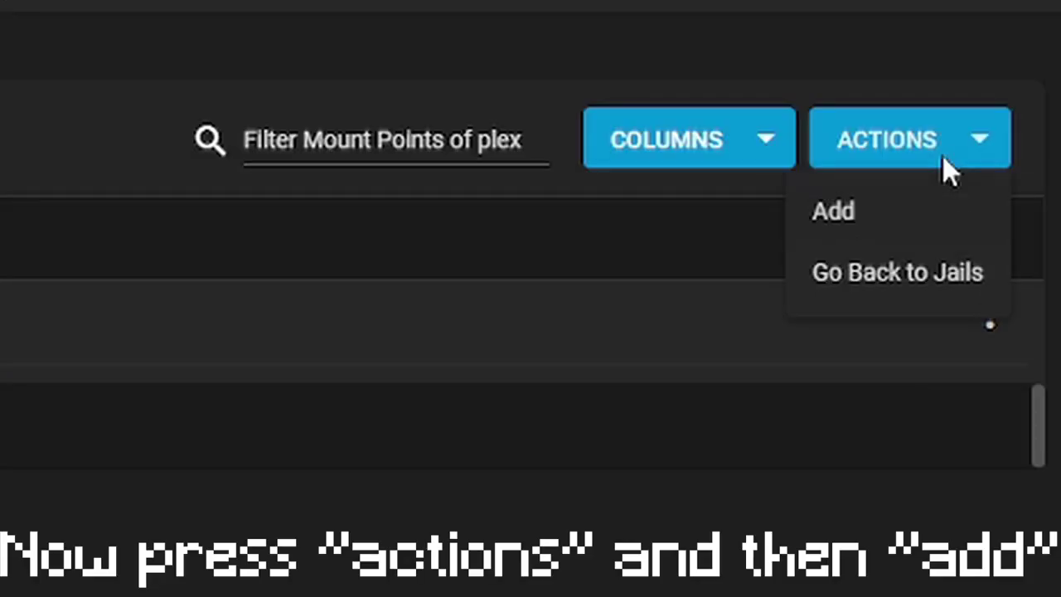
left_click(892, 216)
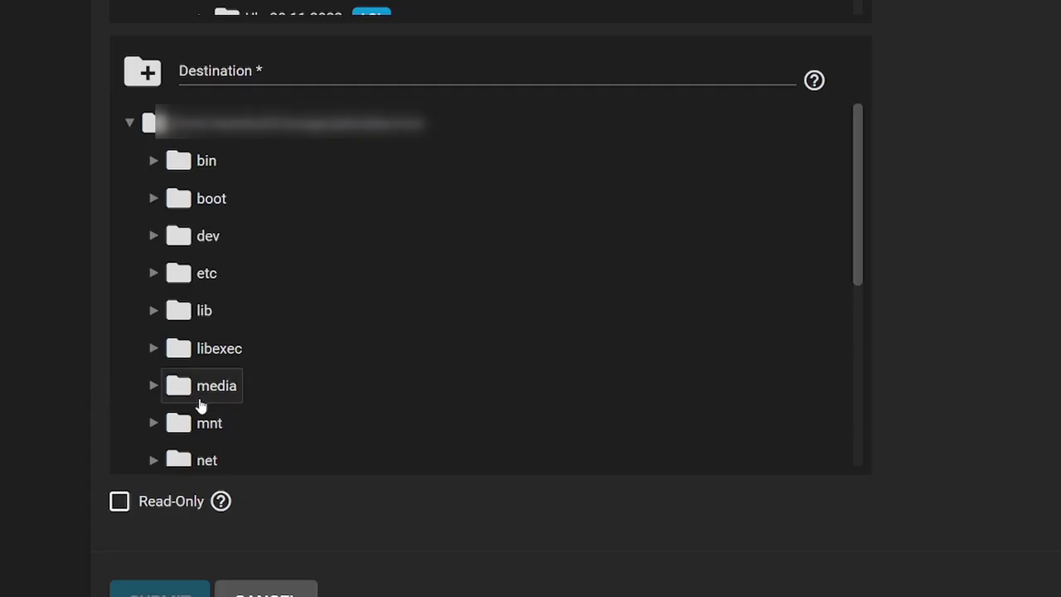
left_click(201, 402)
scroll(201, 405, "down", 3)
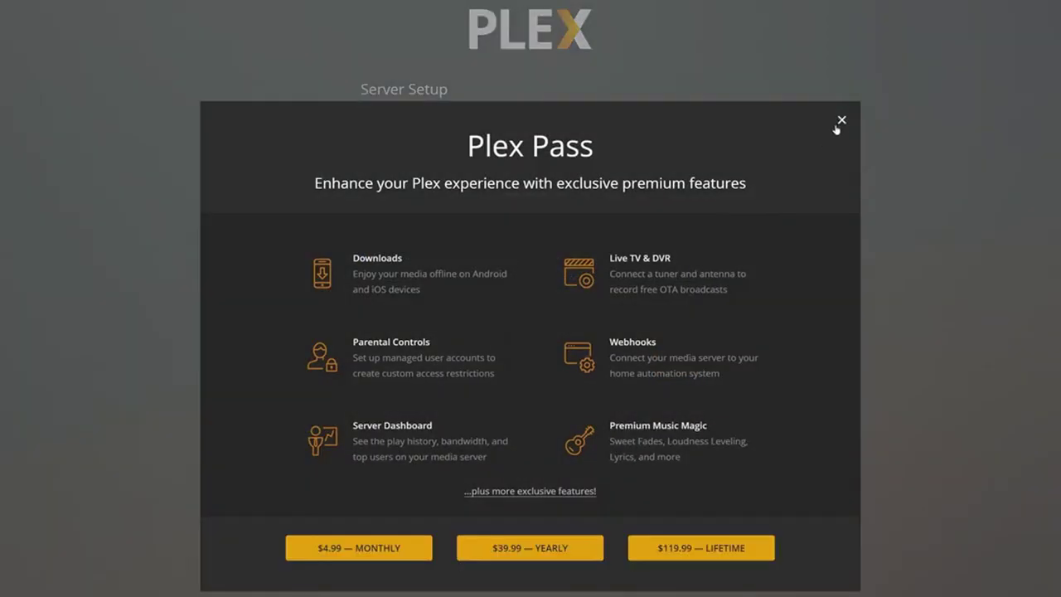
Dismiss the Plex Pass offer and start a new library of type Movies.
left_click(837, 121)
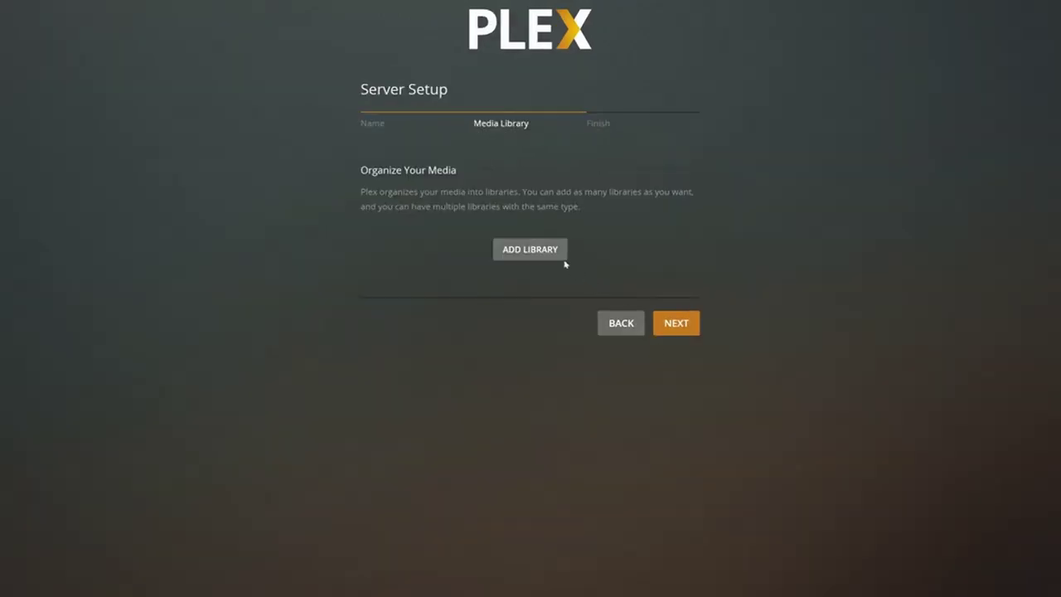
left_click(556, 256)
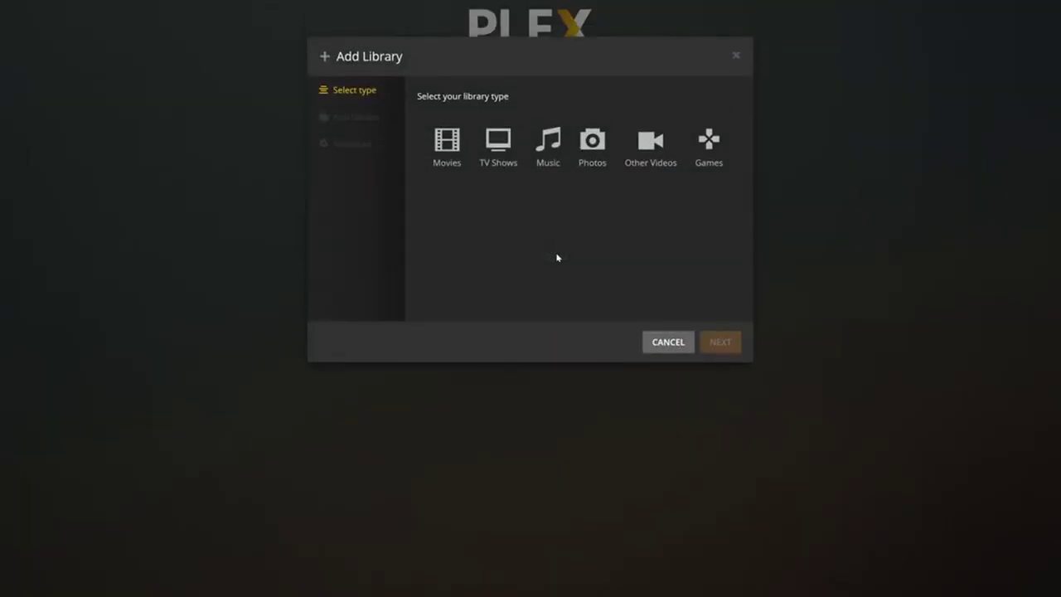
left_click(458, 154)
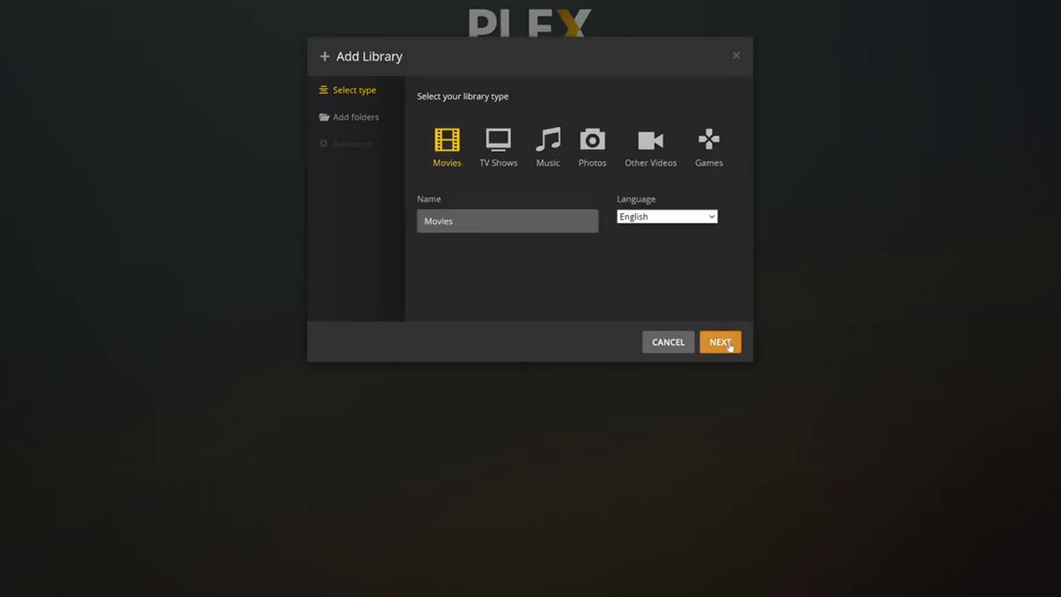
left_click(721, 343)
Point the Movies library at /media/movies, add it, and advance setup to Finish.
left_click(626, 136)
left_click(469, 155)
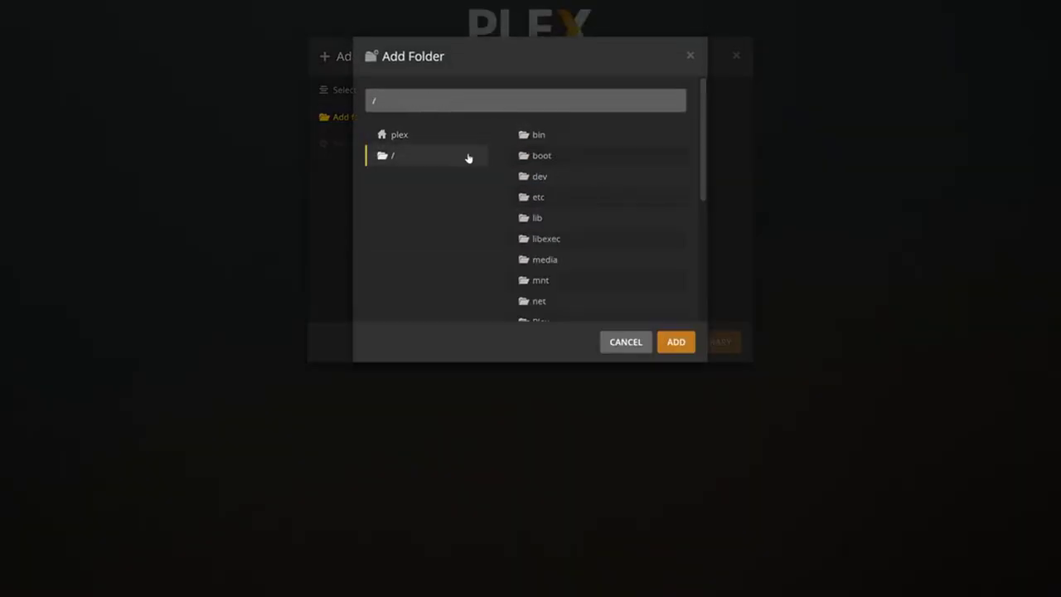
left_click(558, 260)
left_click(547, 116)
left_click(673, 179)
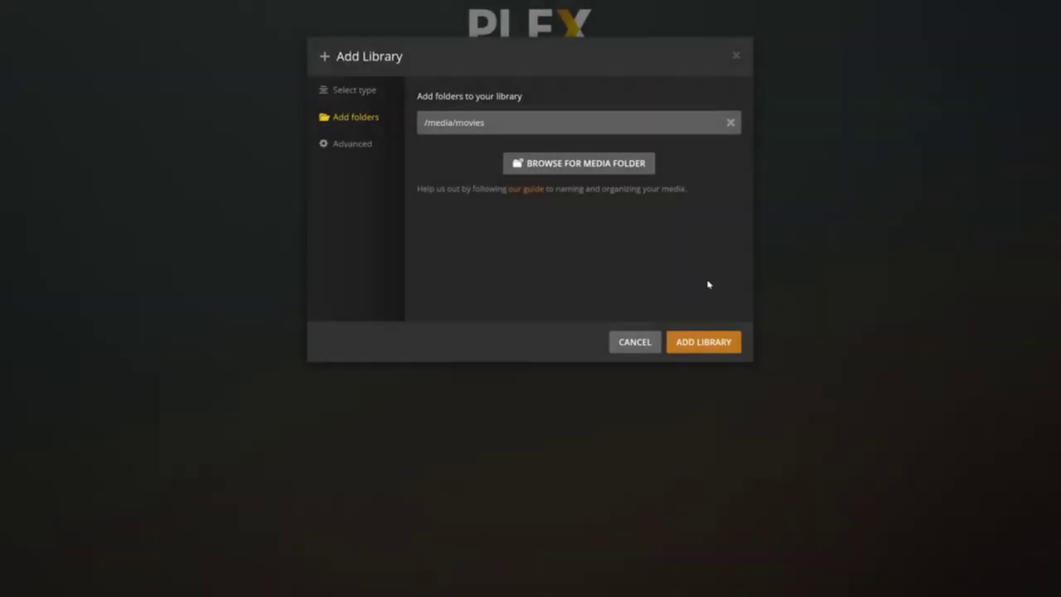
left_click(717, 342)
left_click(675, 374)
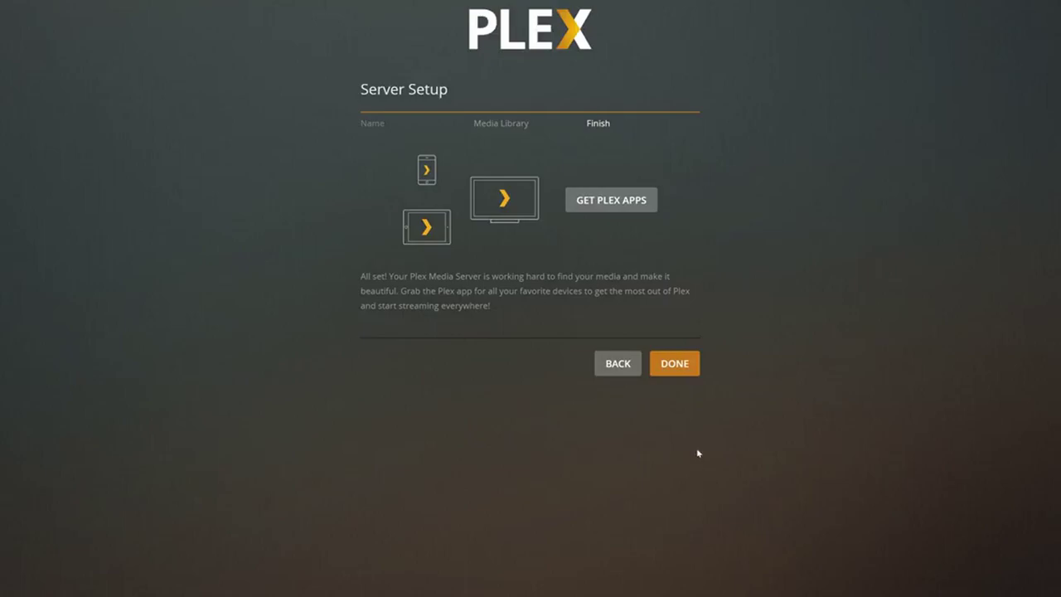
Finish Plex setup, open Movies, select You Only Live Twice, and highlight 1967 on IMDb.
left_click(681, 369)
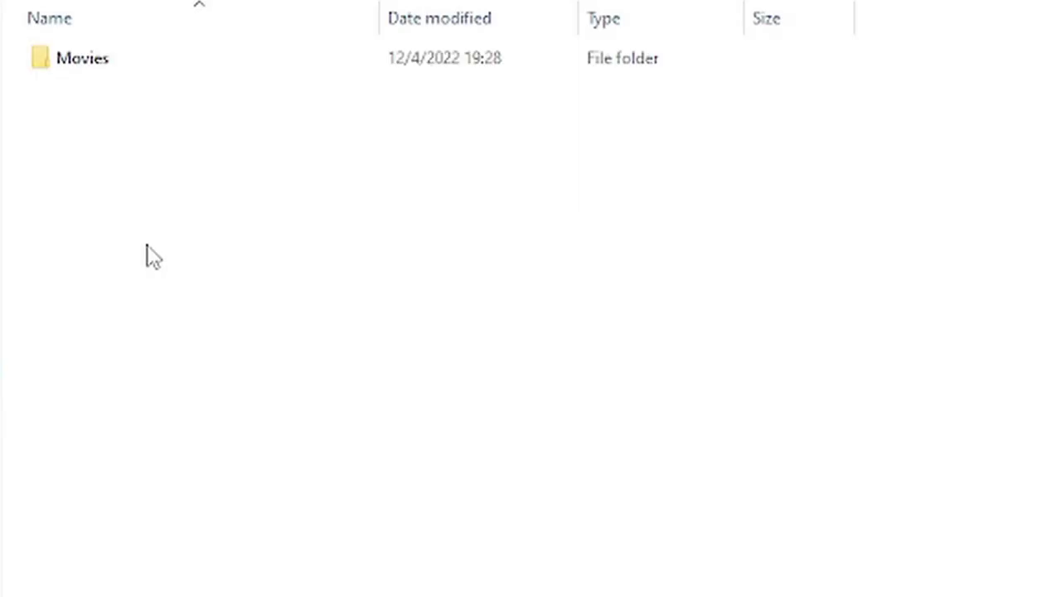
double_click(123, 66)
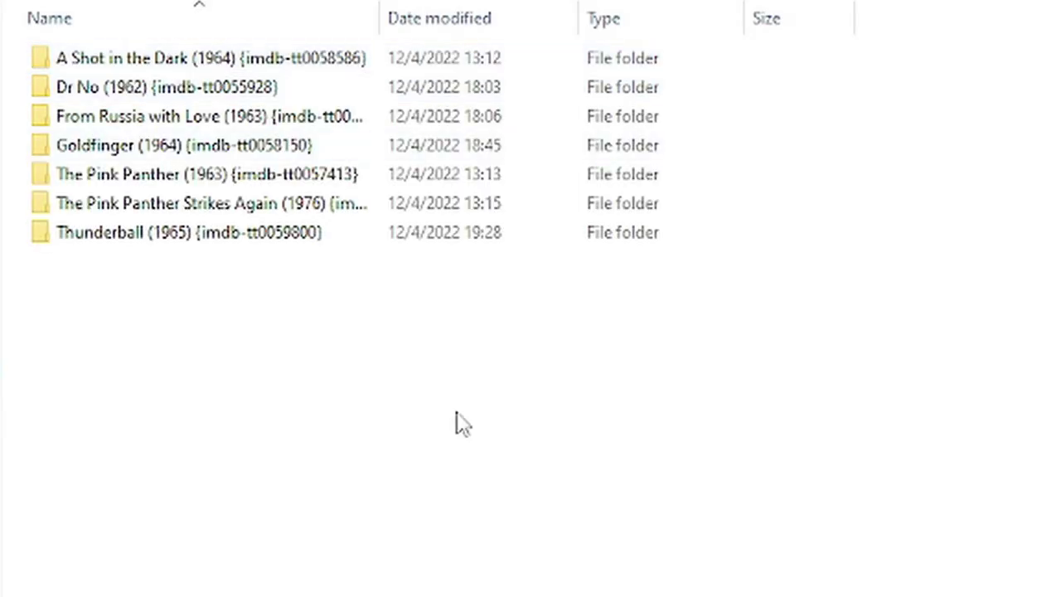
left_click(278, 432)
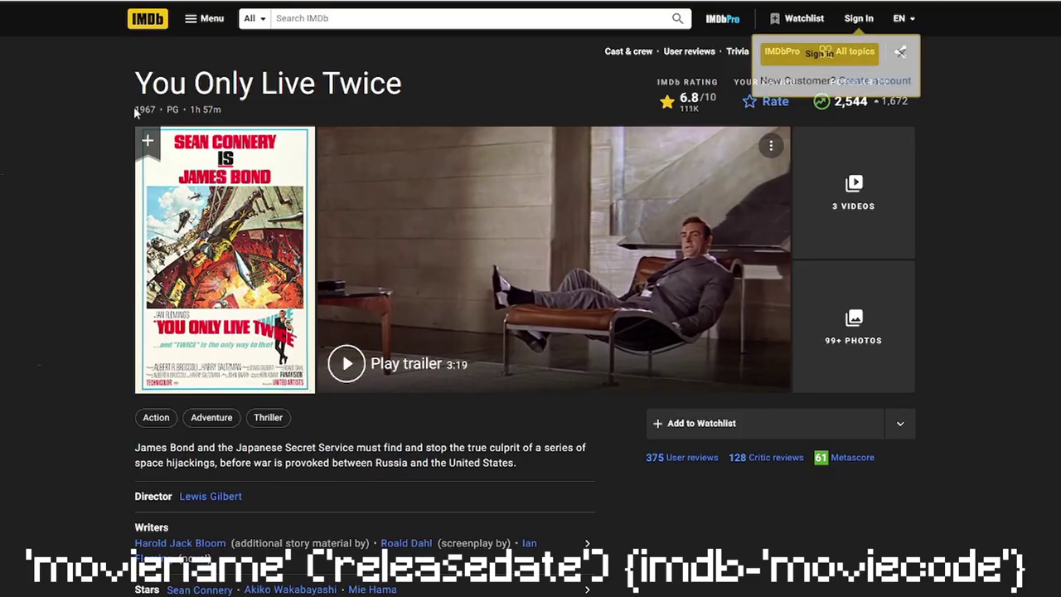
left_click_drag(135, 113, 159, 115)
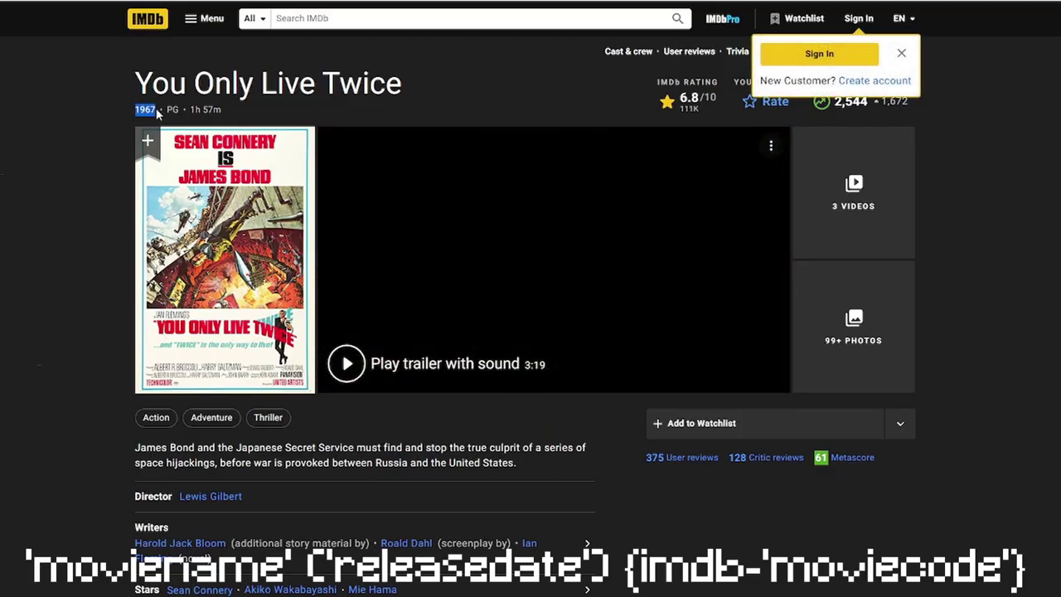
Rename the folder to 'You Only Live Twice (1967) {imdb-tt0062512}'.
left_click(91, 110)
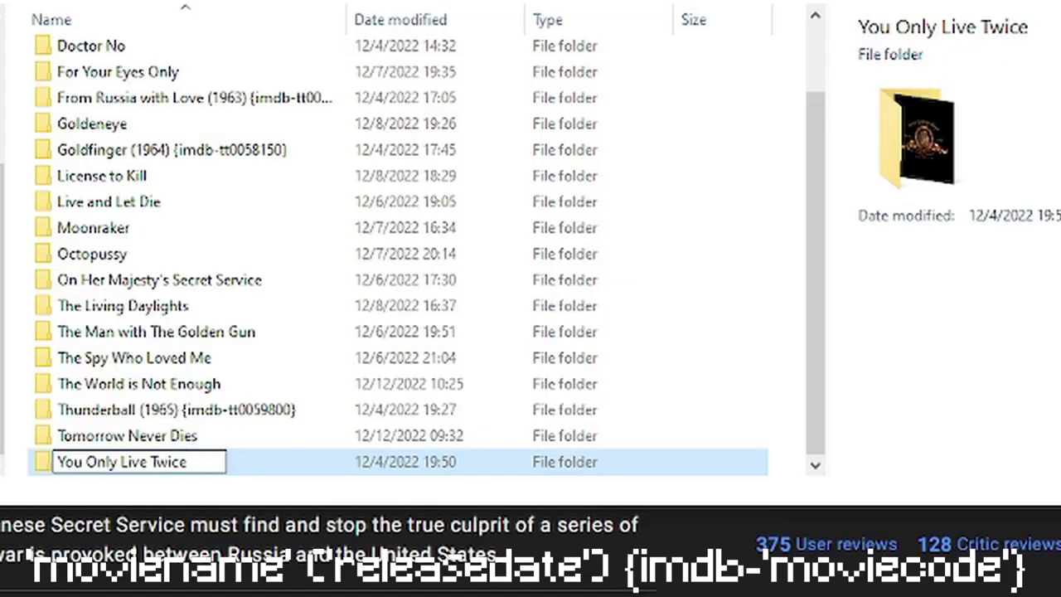
type("()")
key("Left")
type("19")
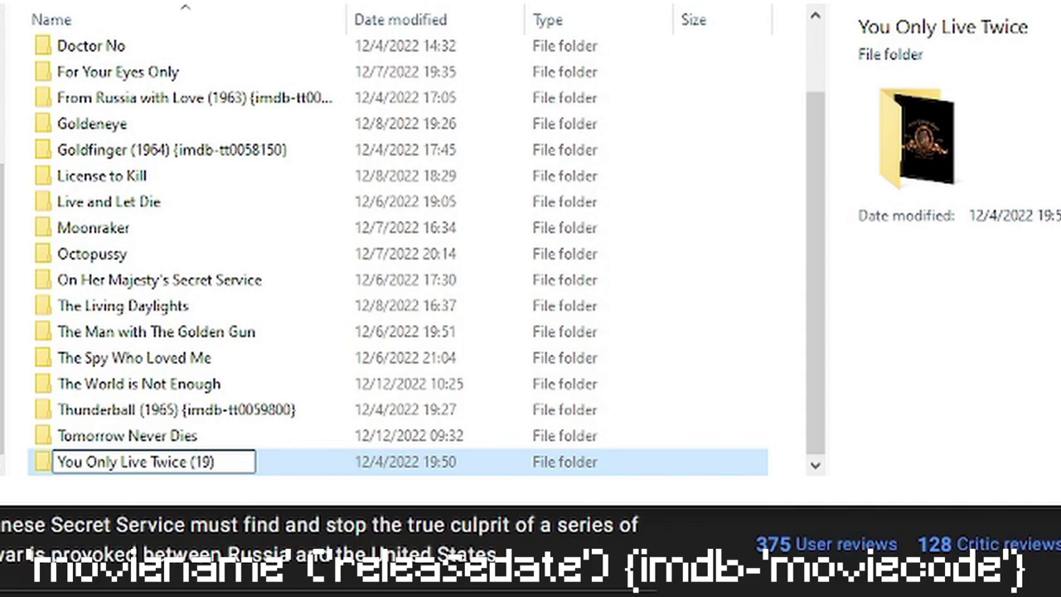
type("67")
key("Right")
type("{}")
key("Left")
type("im")
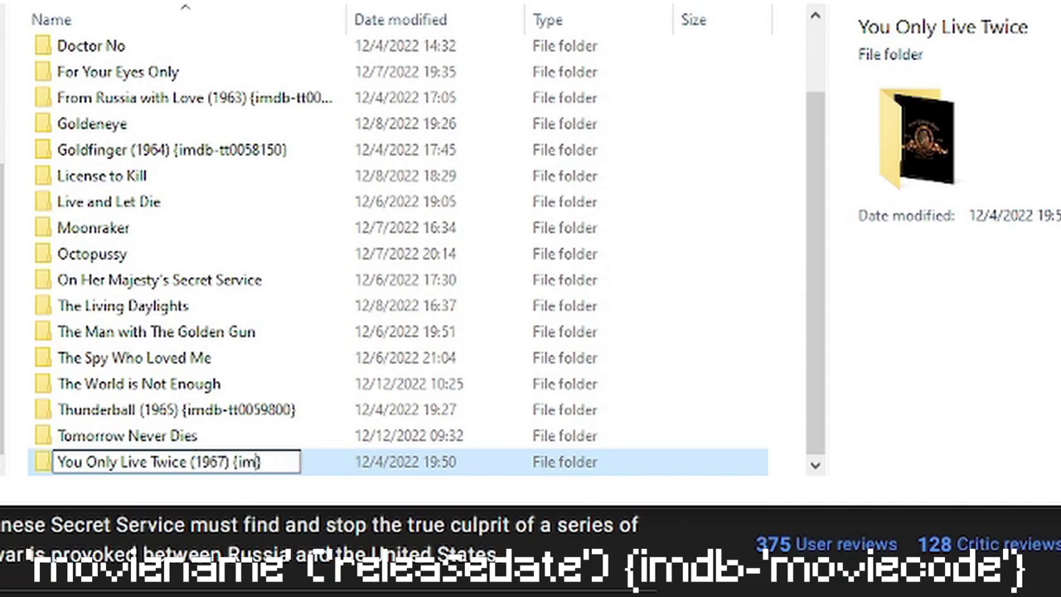
type("db")
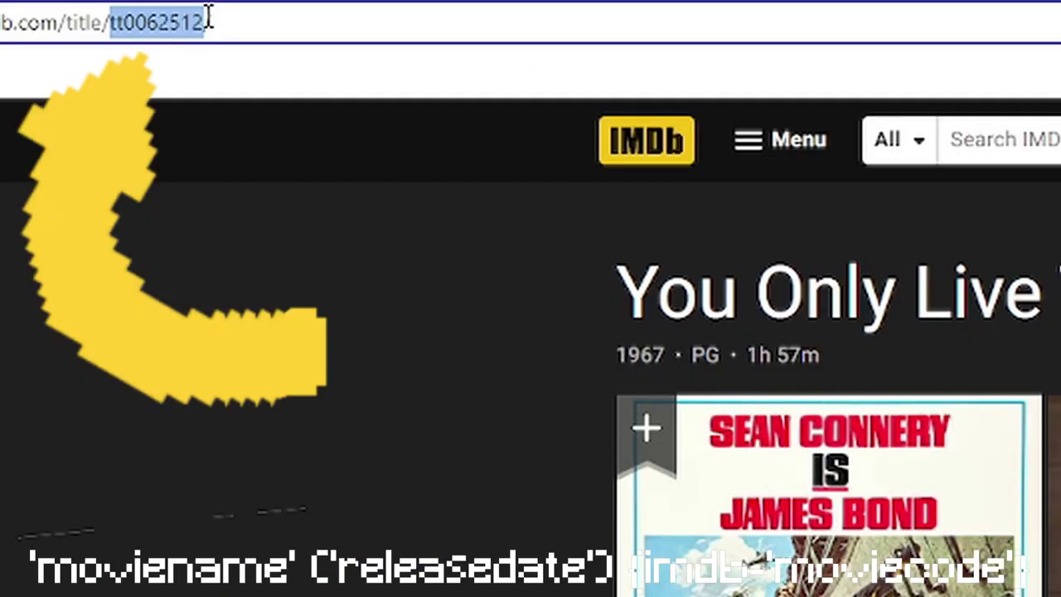
type("-")
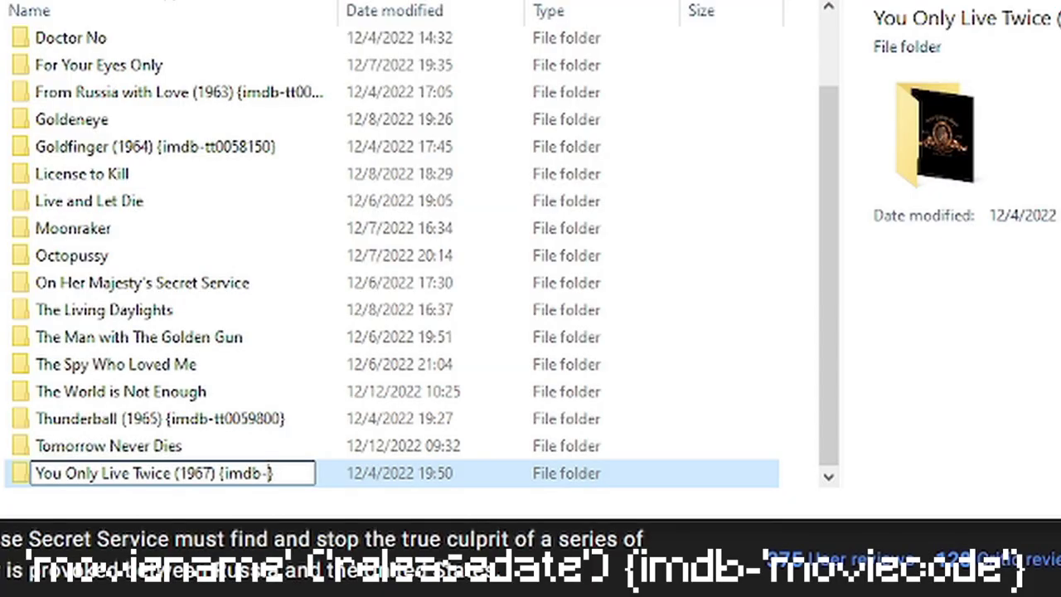
type("tt0062512")
key("Return")
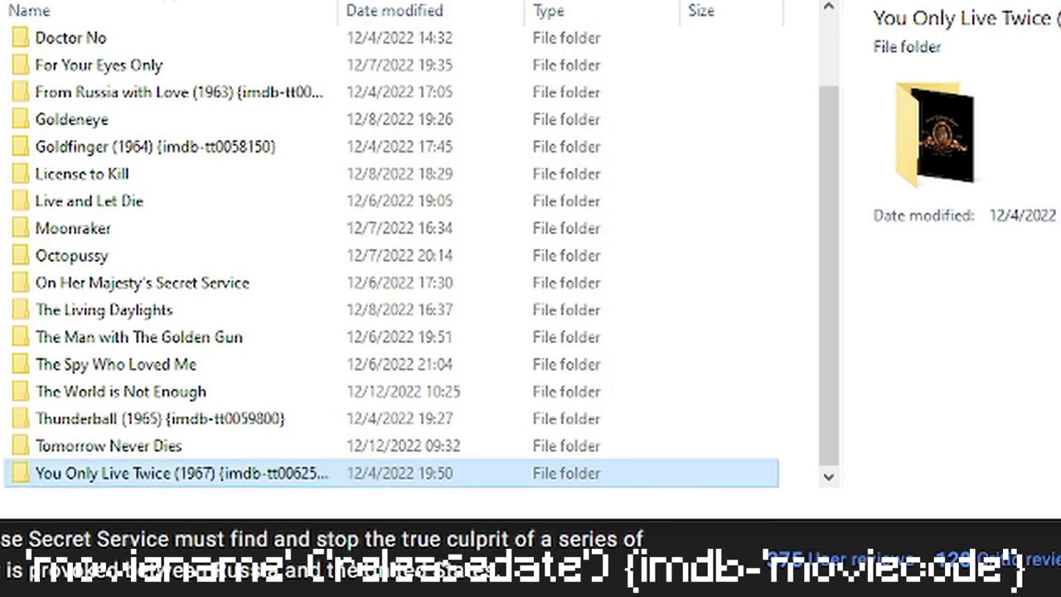
Rename B1_t00.mkv inside the folder to the same 'You Only Live Twice (1967) {imdb-tt0062512}' name.
right_click(145, 470)
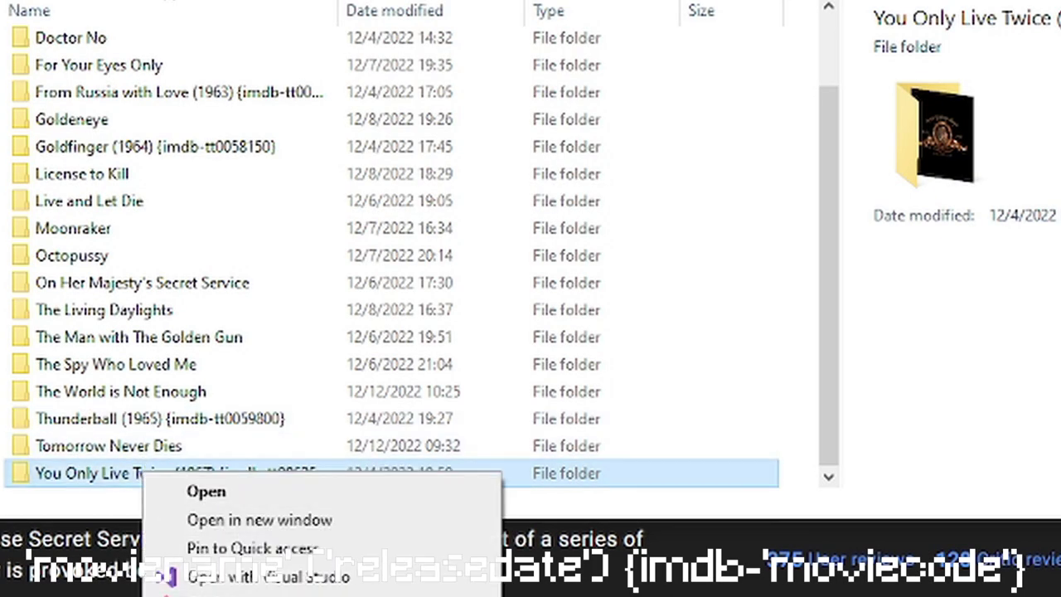
key("m")
key("ctrl+c")
key("Return")
key("Return")
left_click_drag(637, 485, 66, 103)
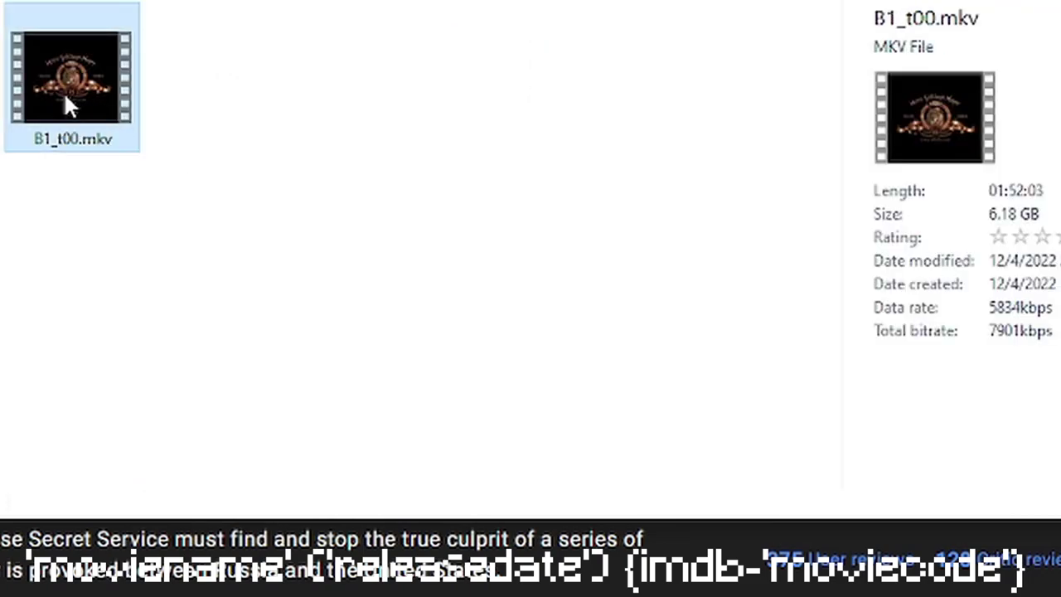
right_click(66, 96)
key("m")
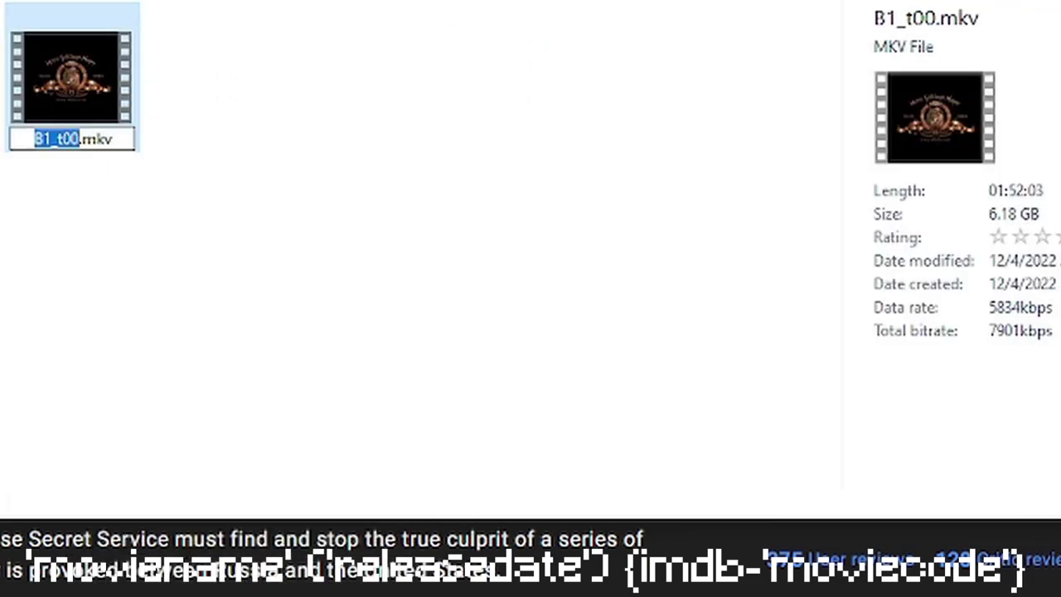
key("ctrl+v")
key("Return")
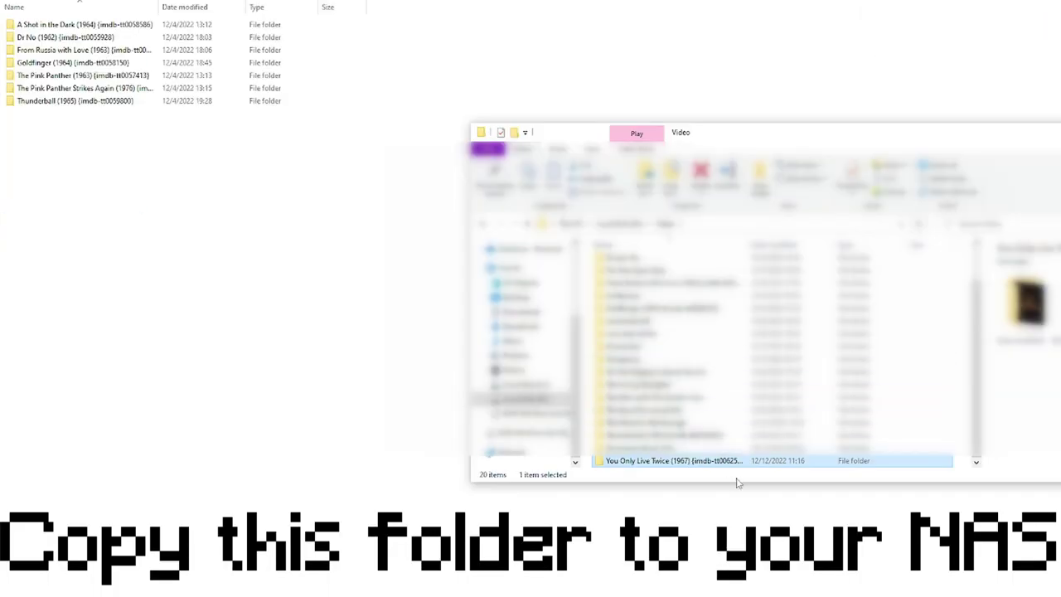
Copy the renamed You Only Live Twice folder into the NAS Movies folder.
left_click_drag(709, 470, 117, 182)
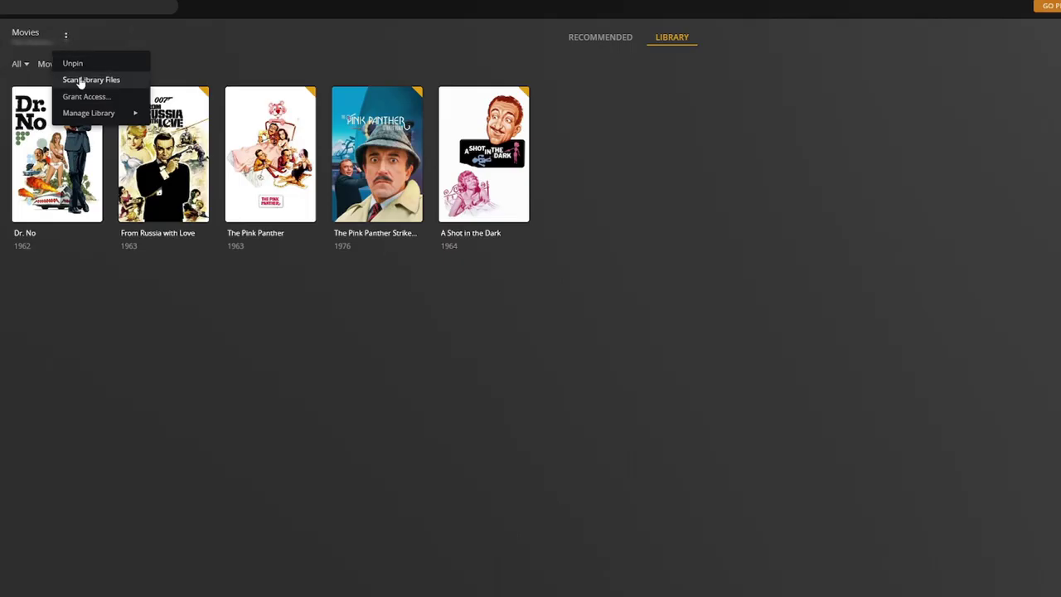
Run Scan Library Files on the Plex Movies library to pick up the new film.
left_click(80, 79)
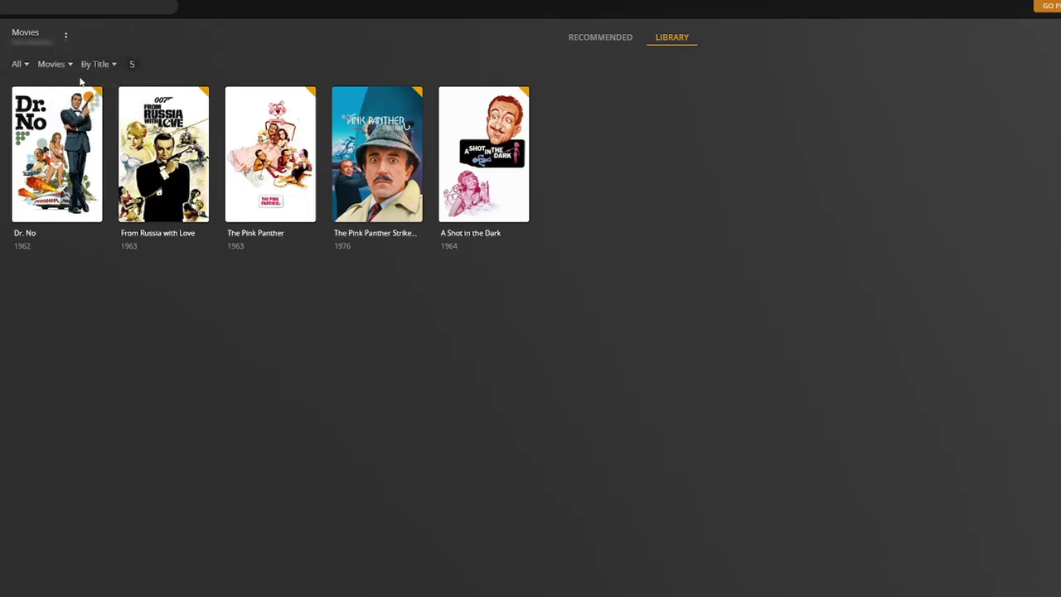